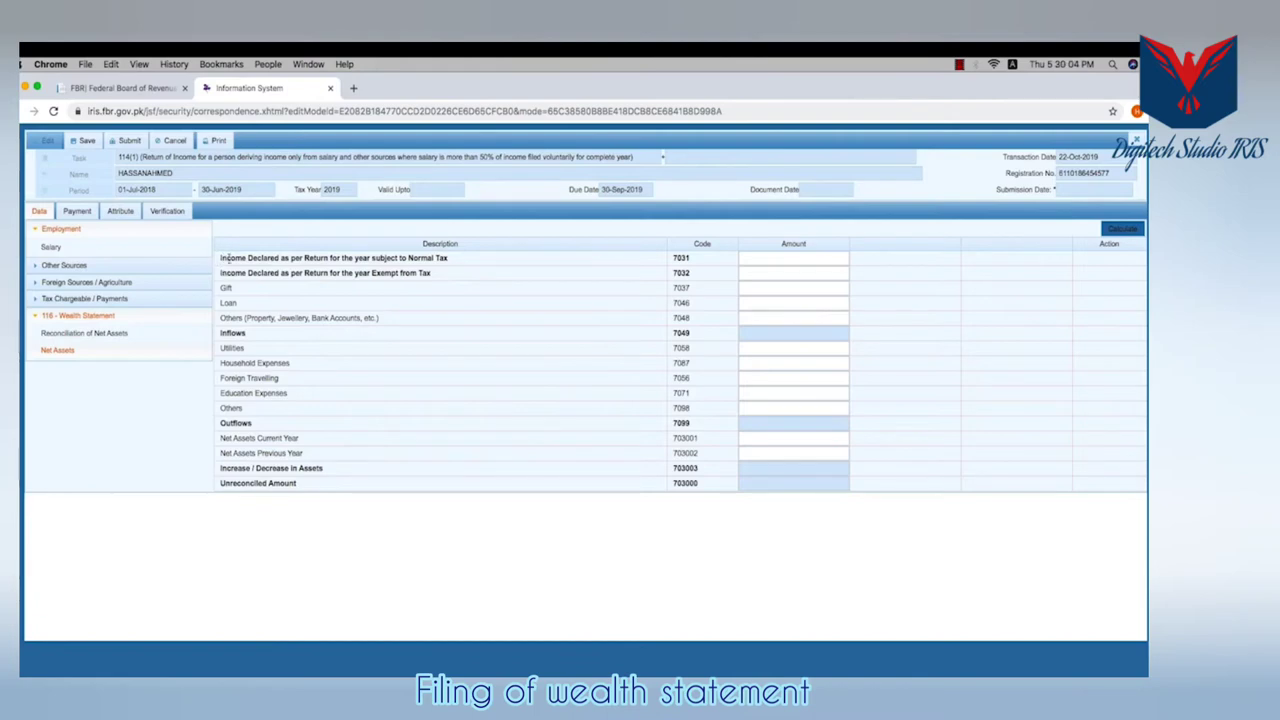
- Enter 2,188,000 as income subject to normal tax (code 7031), taking the figure from the salary section
left_click_drag(229, 258, 452, 262)
left_click(483, 265)
left_click(60, 248)
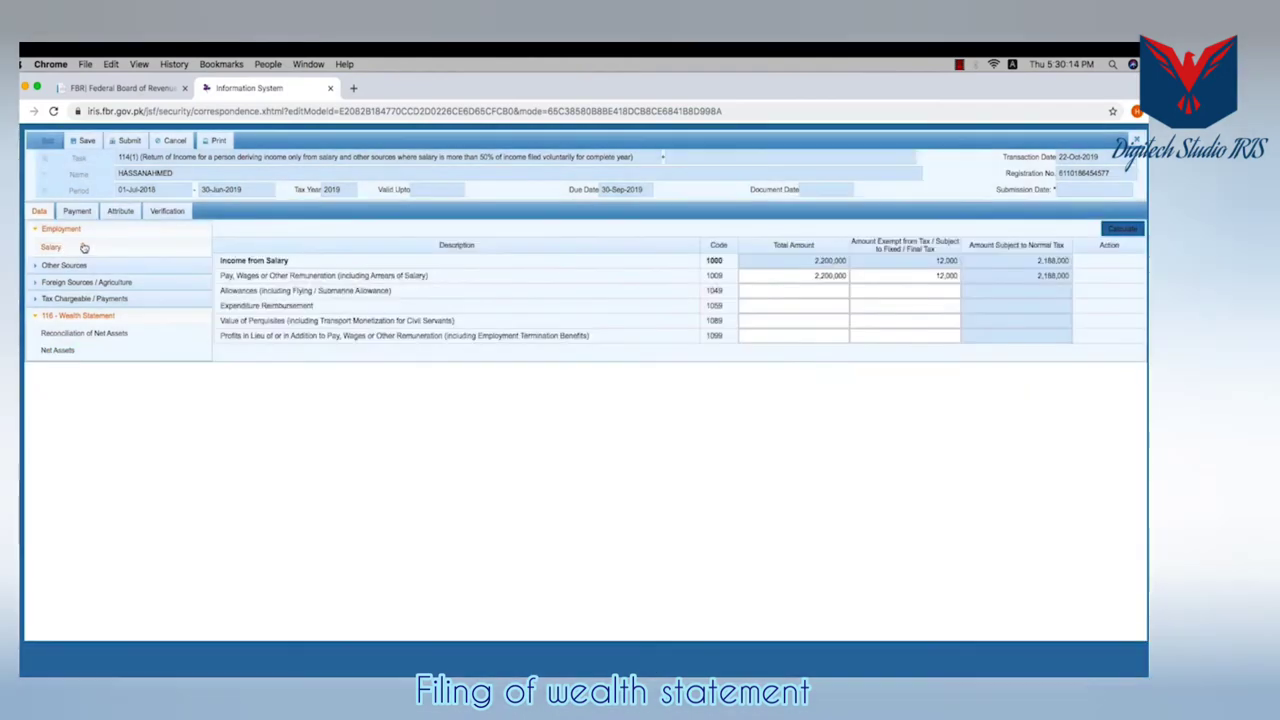
left_click(1035, 276)
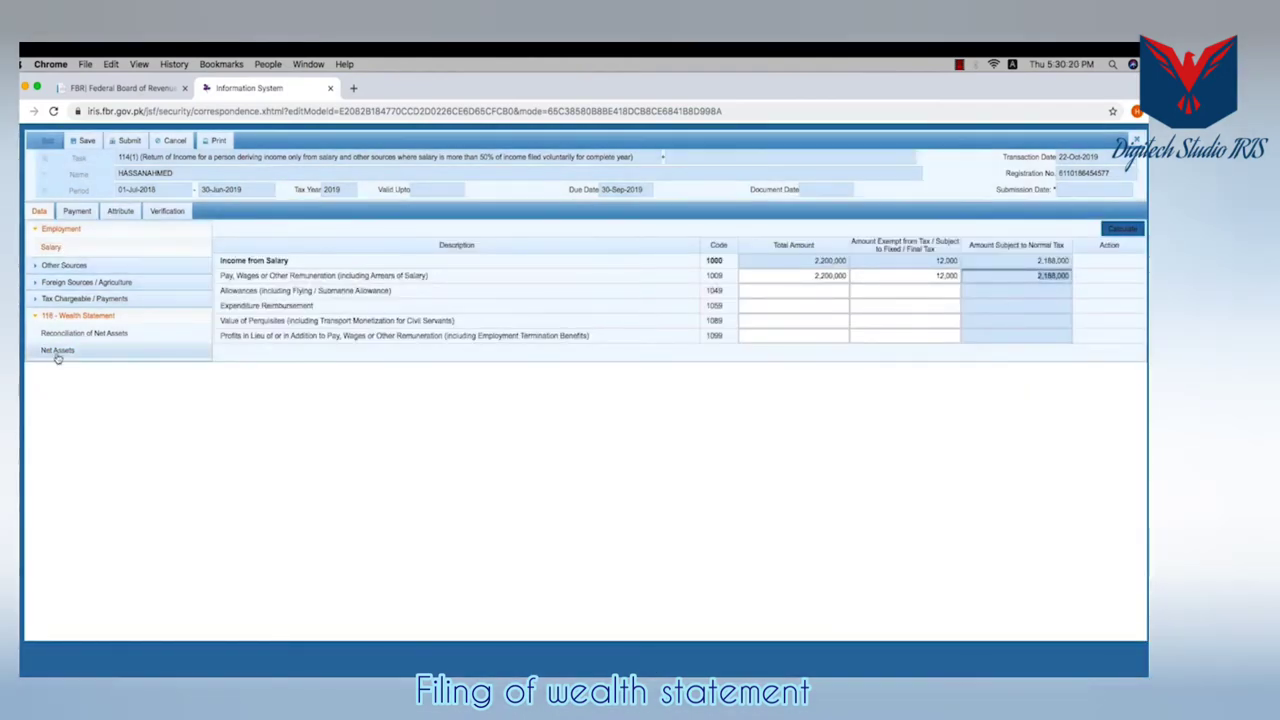
left_click(57, 355)
left_click(812, 258)
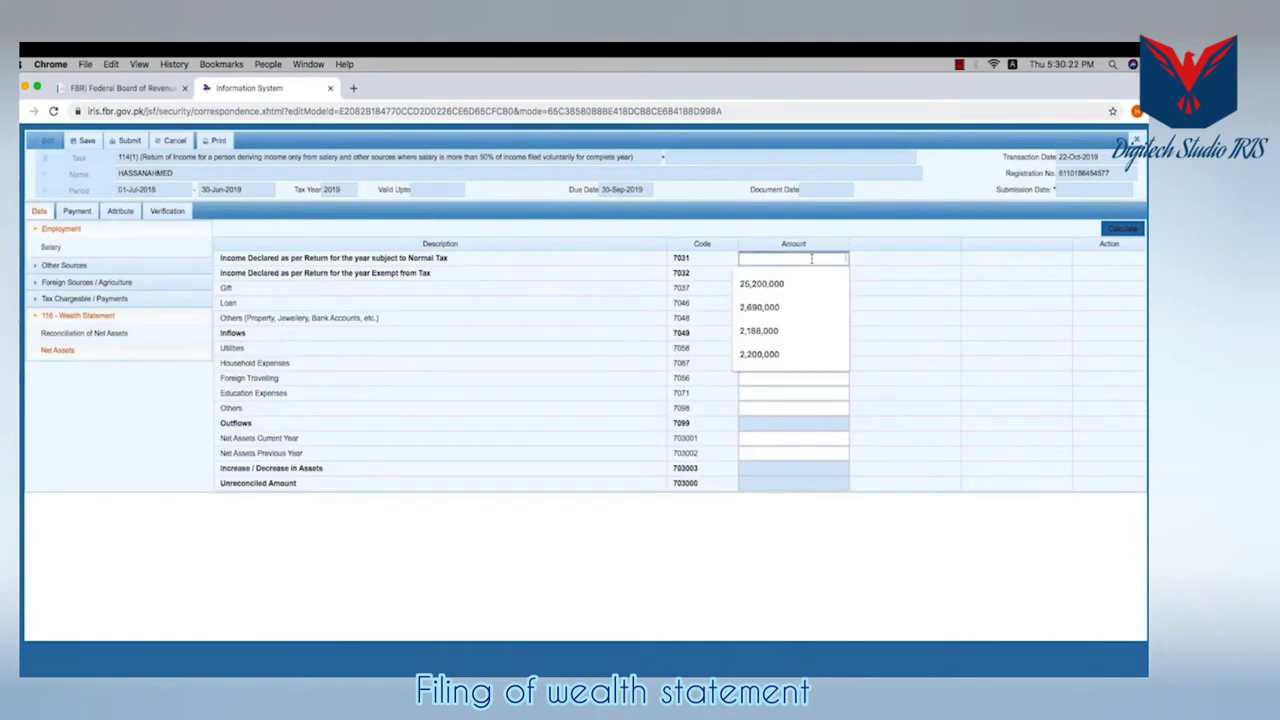
left_click(759, 330)
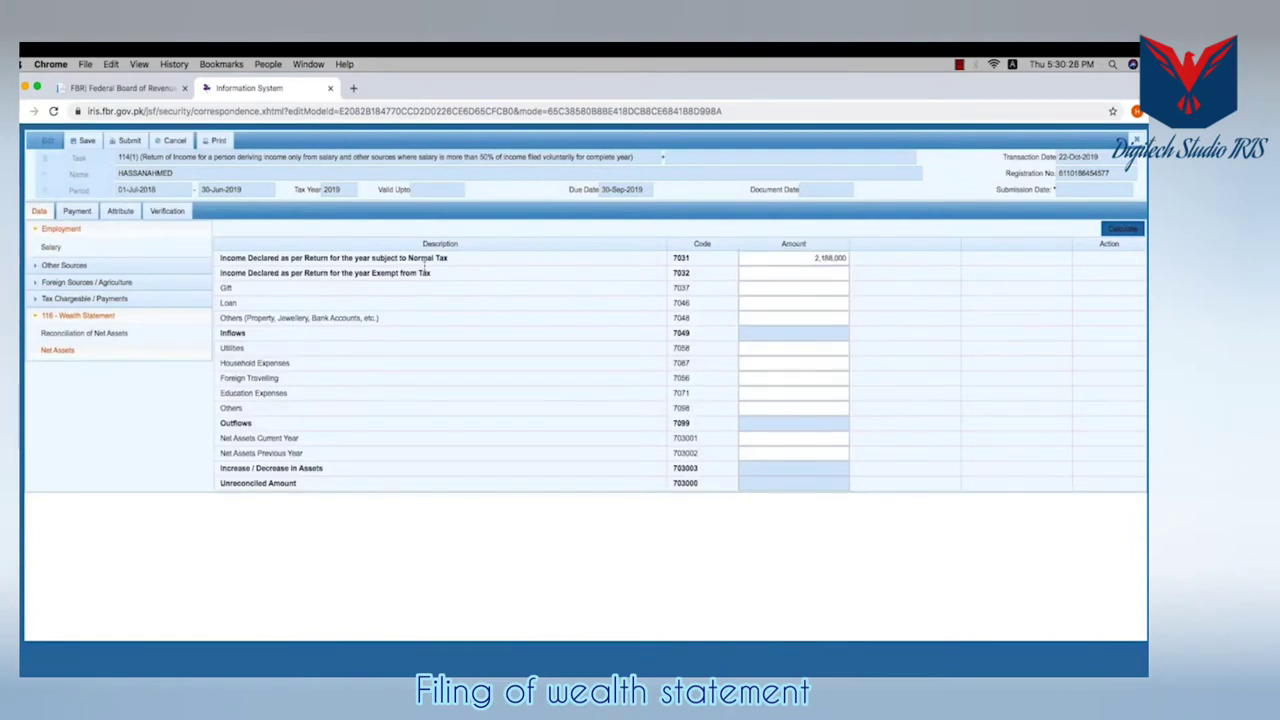
- Enter 12,000 as income exempt from tax (code 7032) and 2,690,000 as Others under inflows (code 7048)
left_click(46, 250)
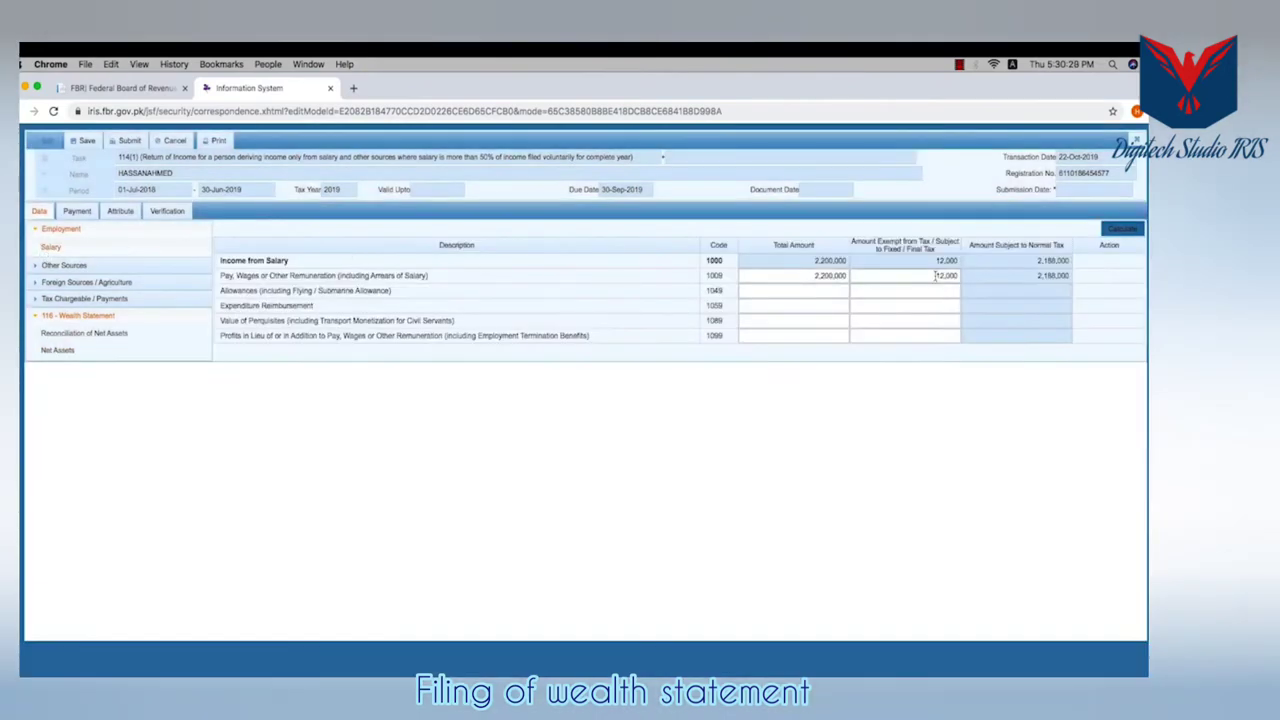
left_click(46, 353)
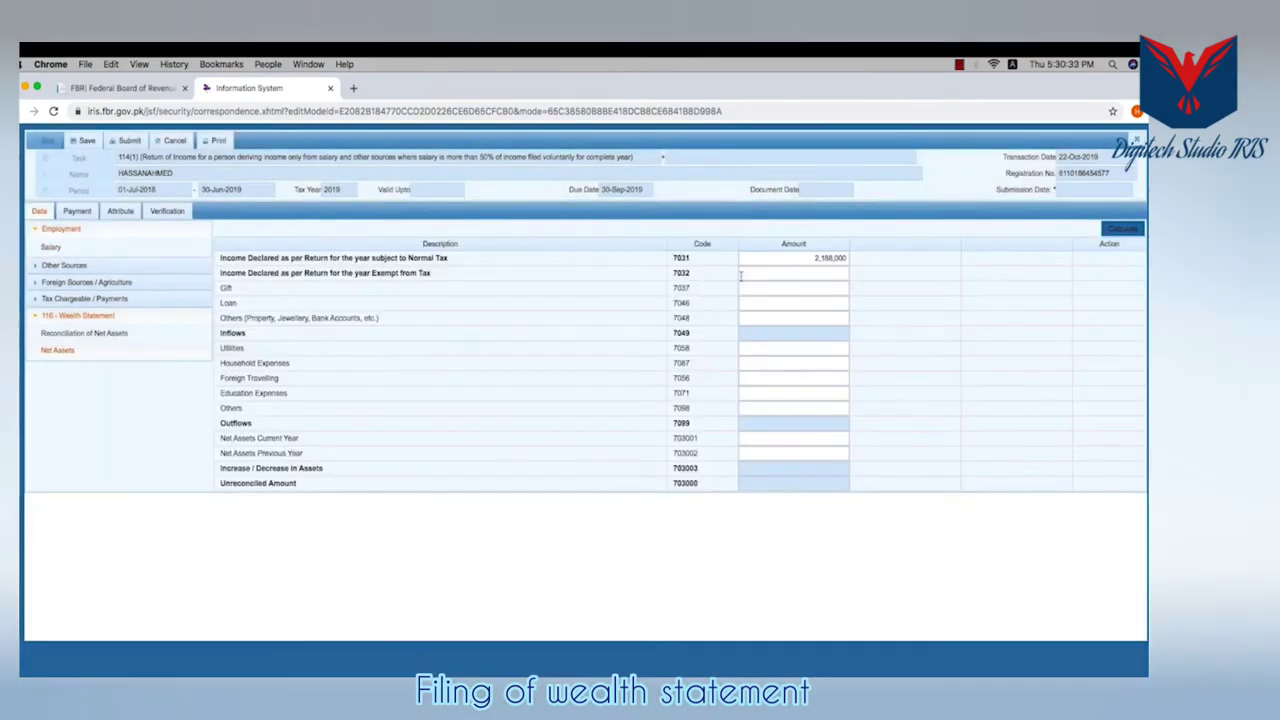
left_click(835, 273)
left_click(528, 294)
left_click(745, 292)
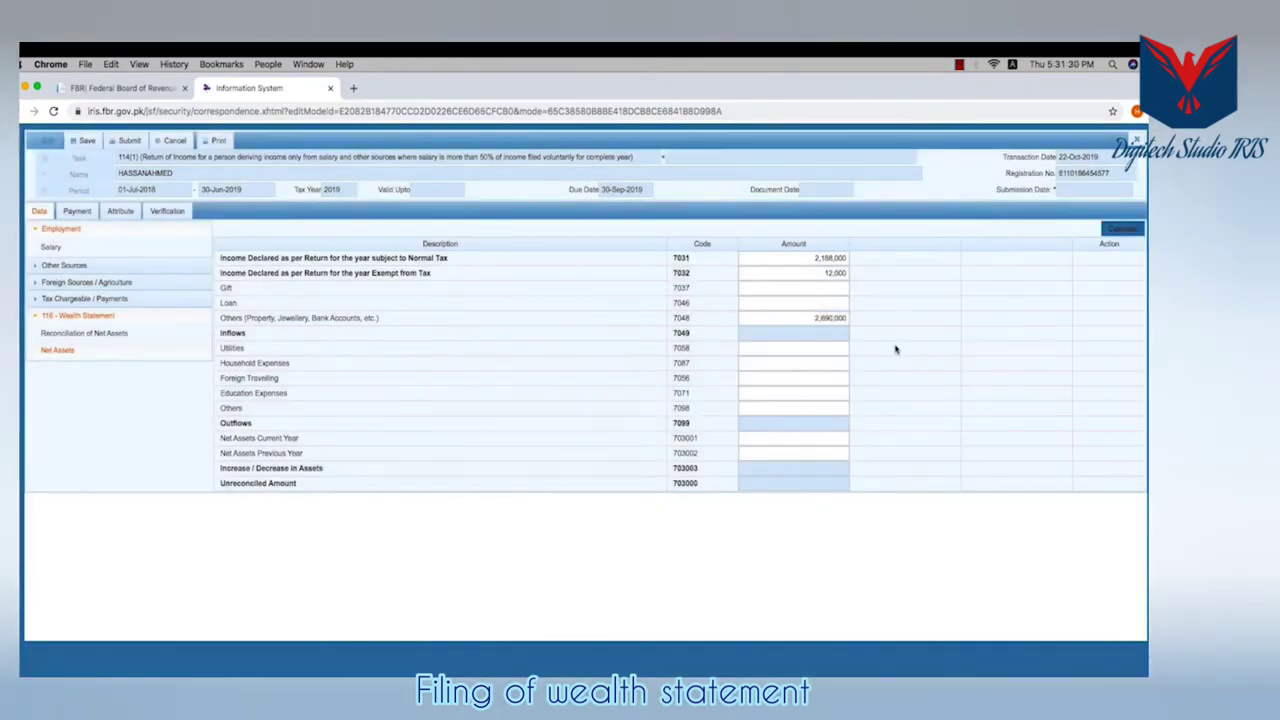
- Enter 689,000 as the Utilities outflow (code 7058)
type("689")
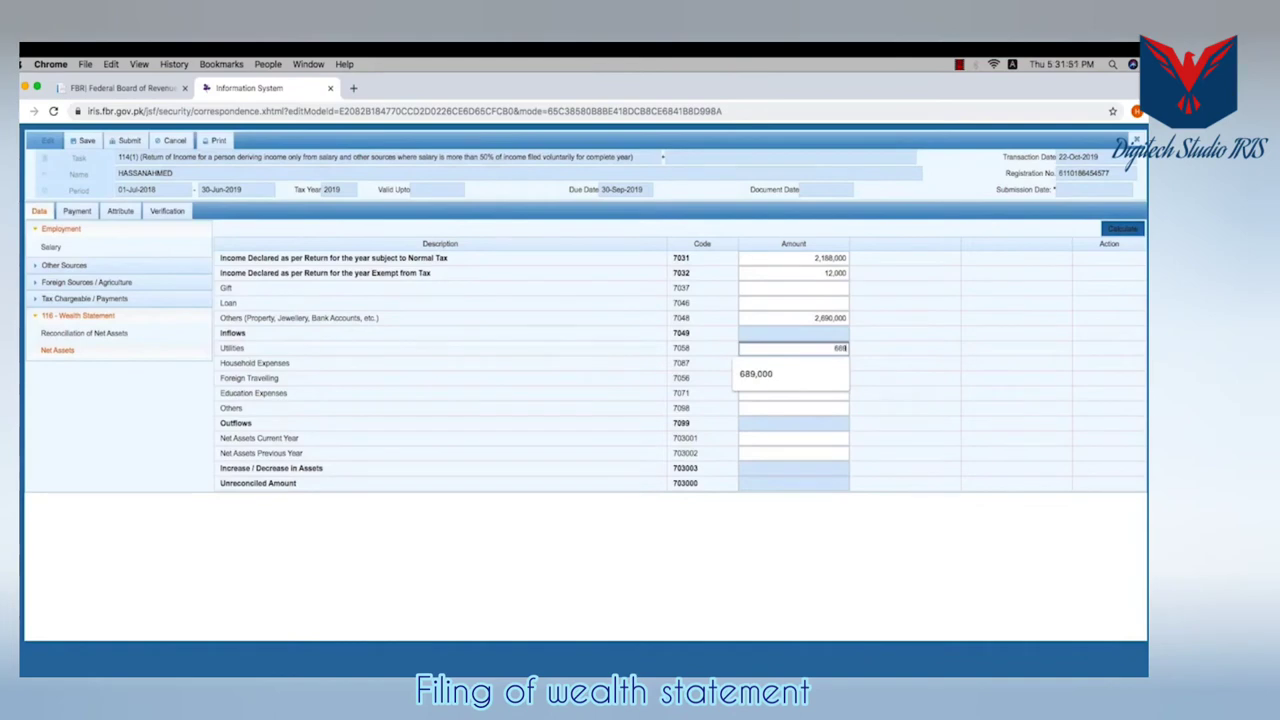
type(",000")
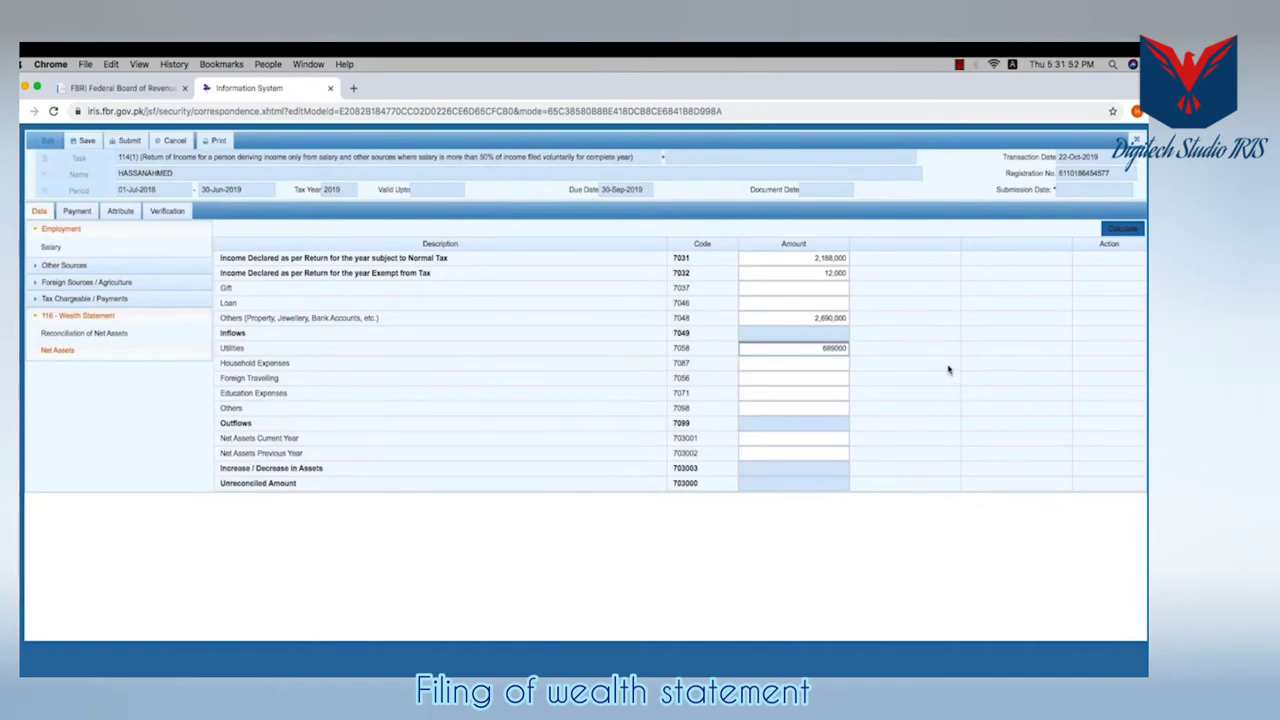
left_click(884, 384)
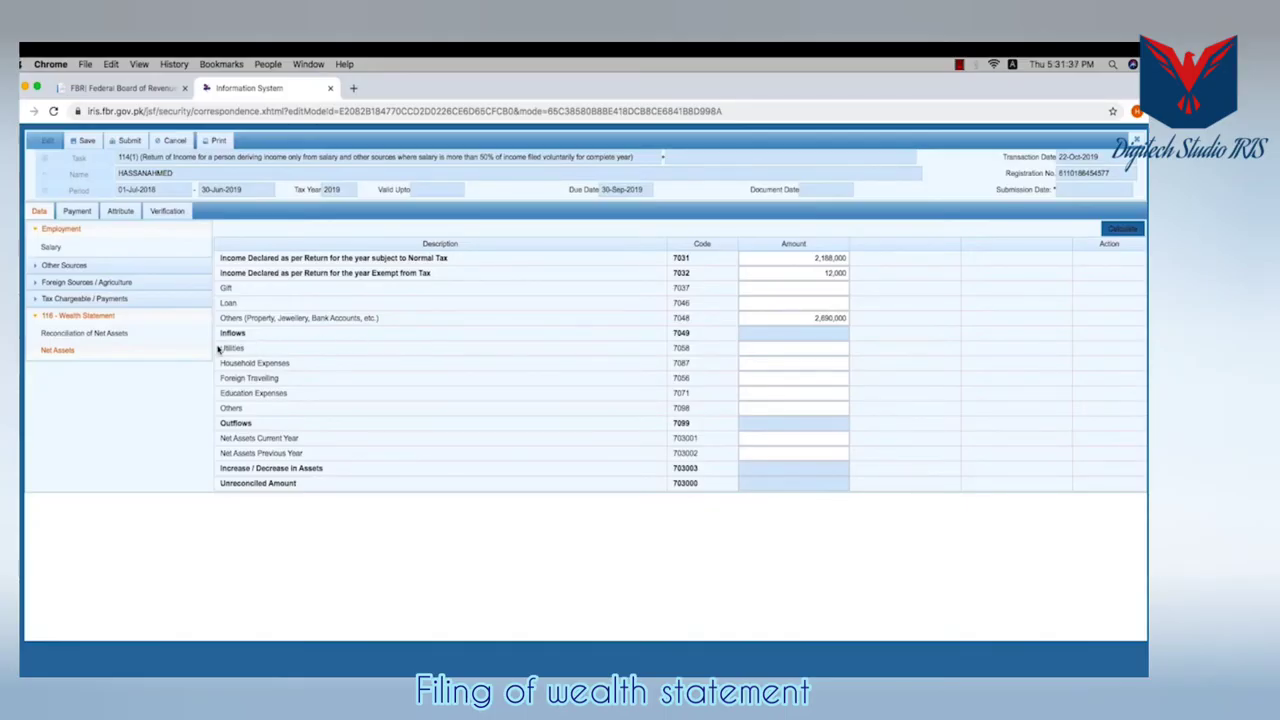
left_click_drag(220, 347, 255, 351)
left_click(793, 348)
type("689")
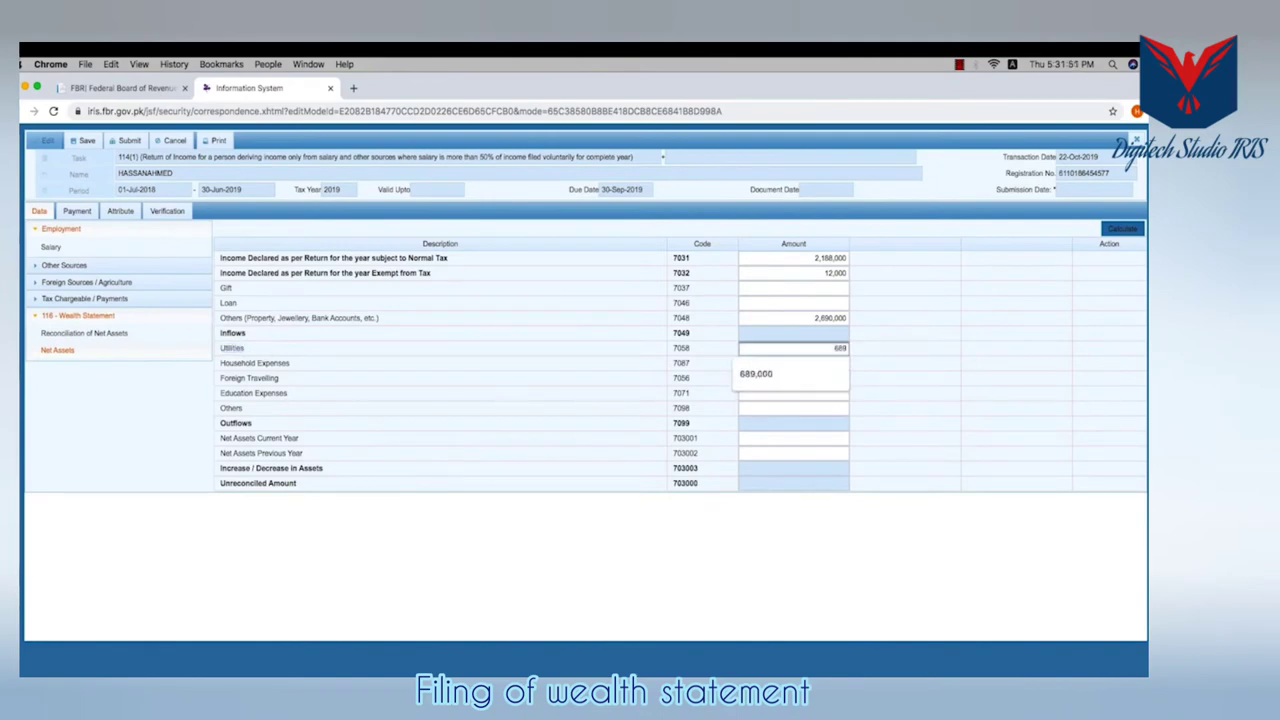
type(",00")
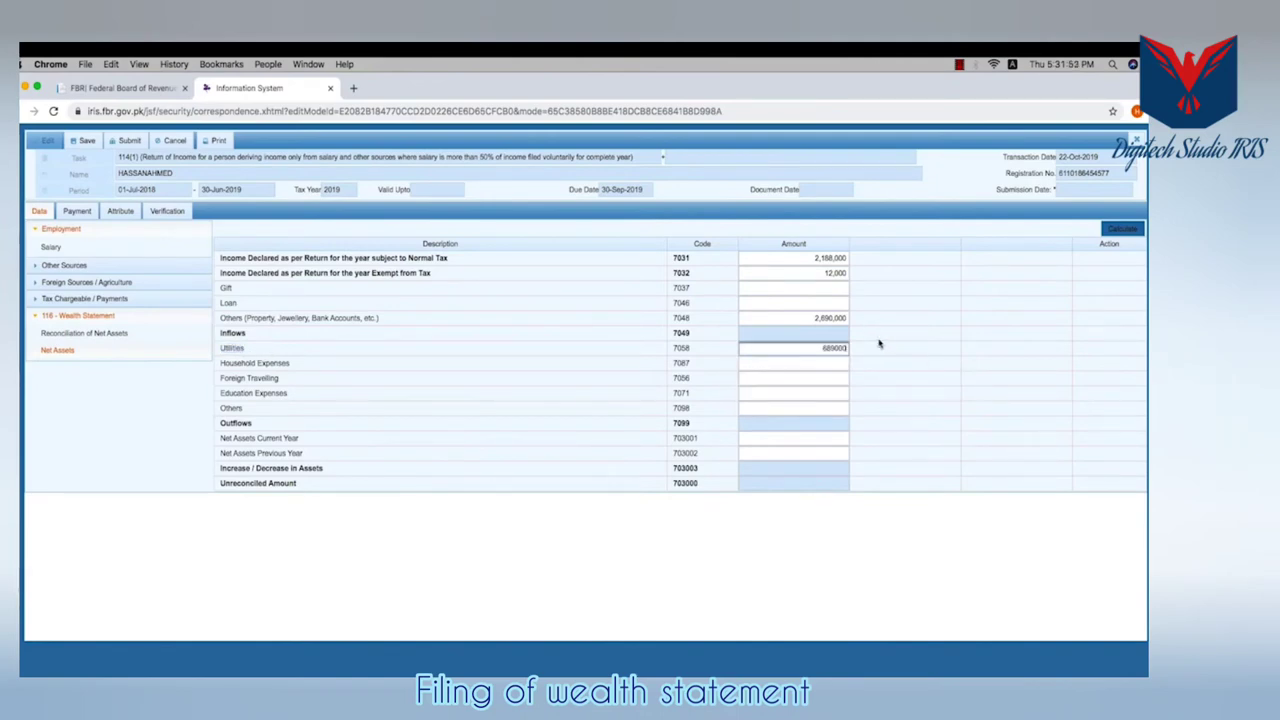
type("0")
left_click(886, 390)
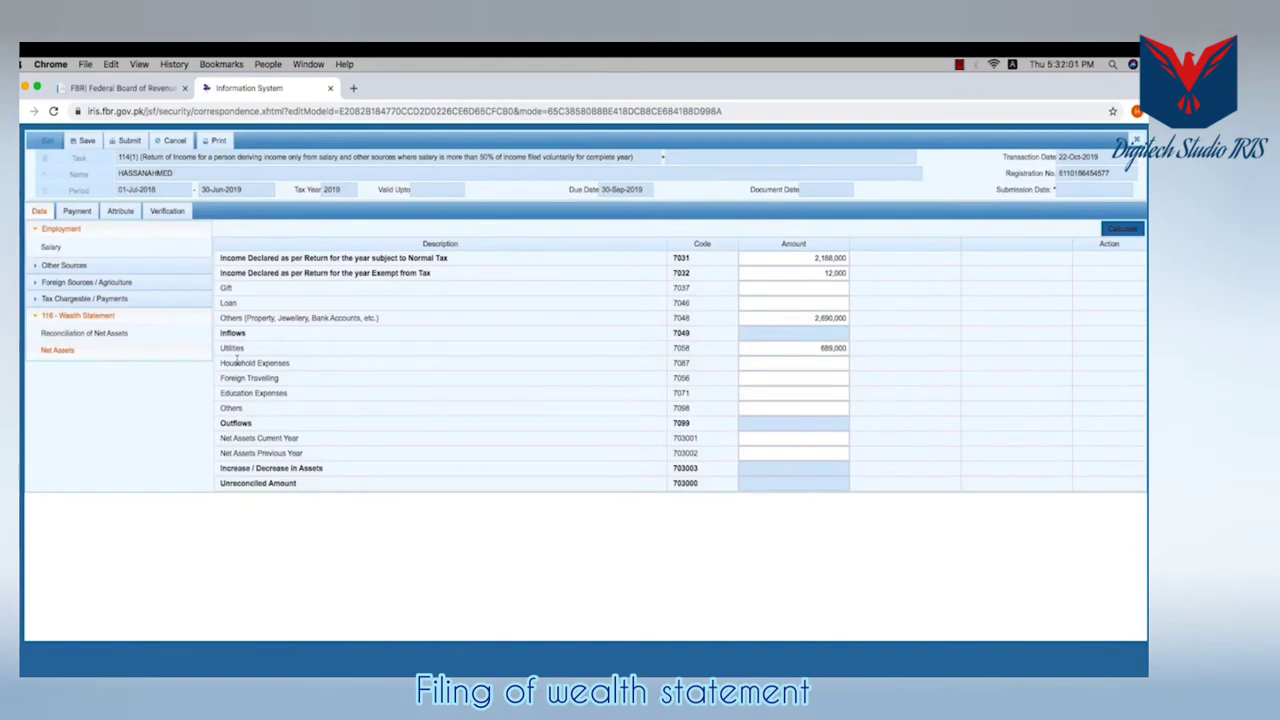
- Enter 2,200,000 as the Household Expenses outflow (code 7087)
left_click_drag(220, 362, 281, 363)
left_click(793, 363)
type("220000")
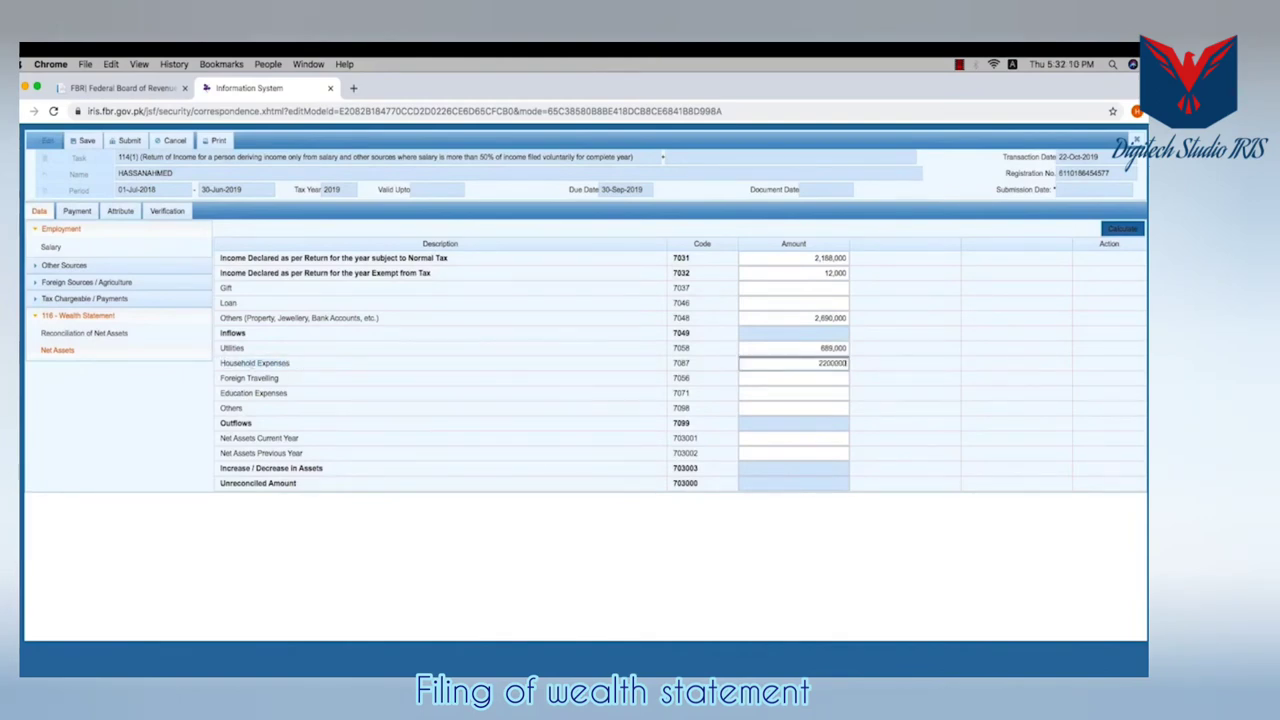
left_click(882, 392)
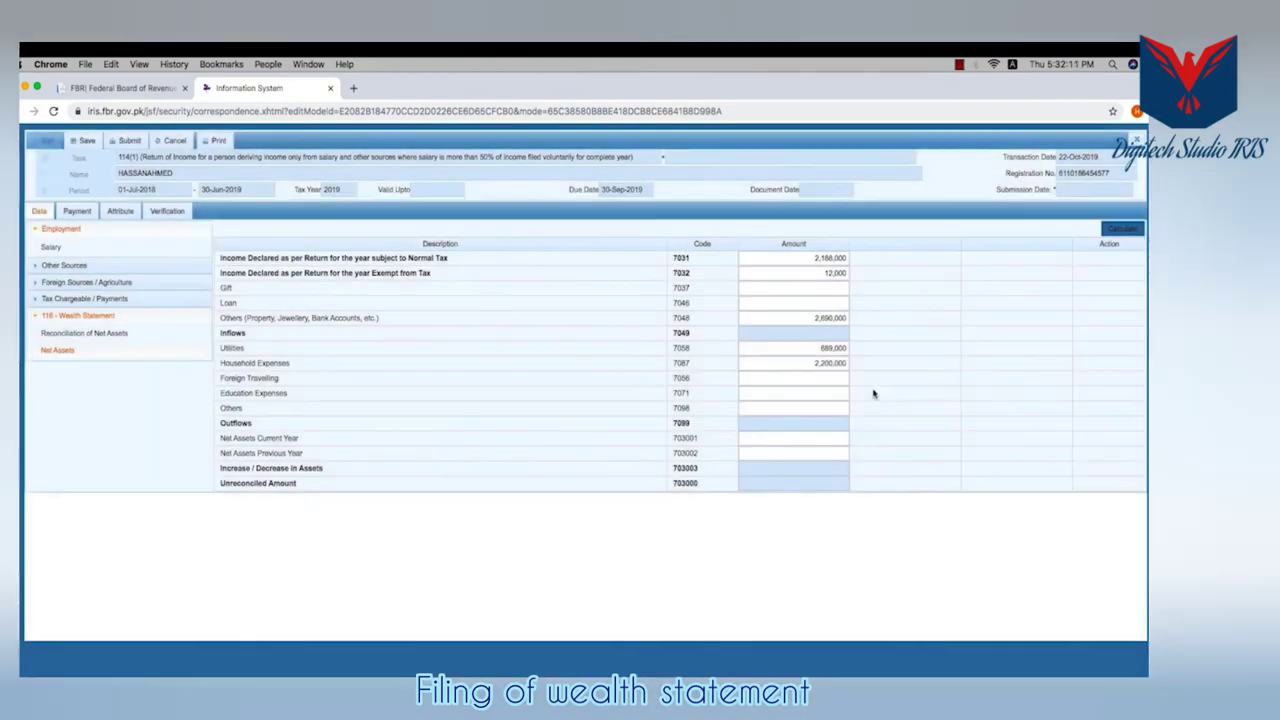
- Enter 250,000 for Foreign Travelling (code 7056) and 385,000 for Education Expenses (code 7071)
left_click(777, 380)
type("250000")
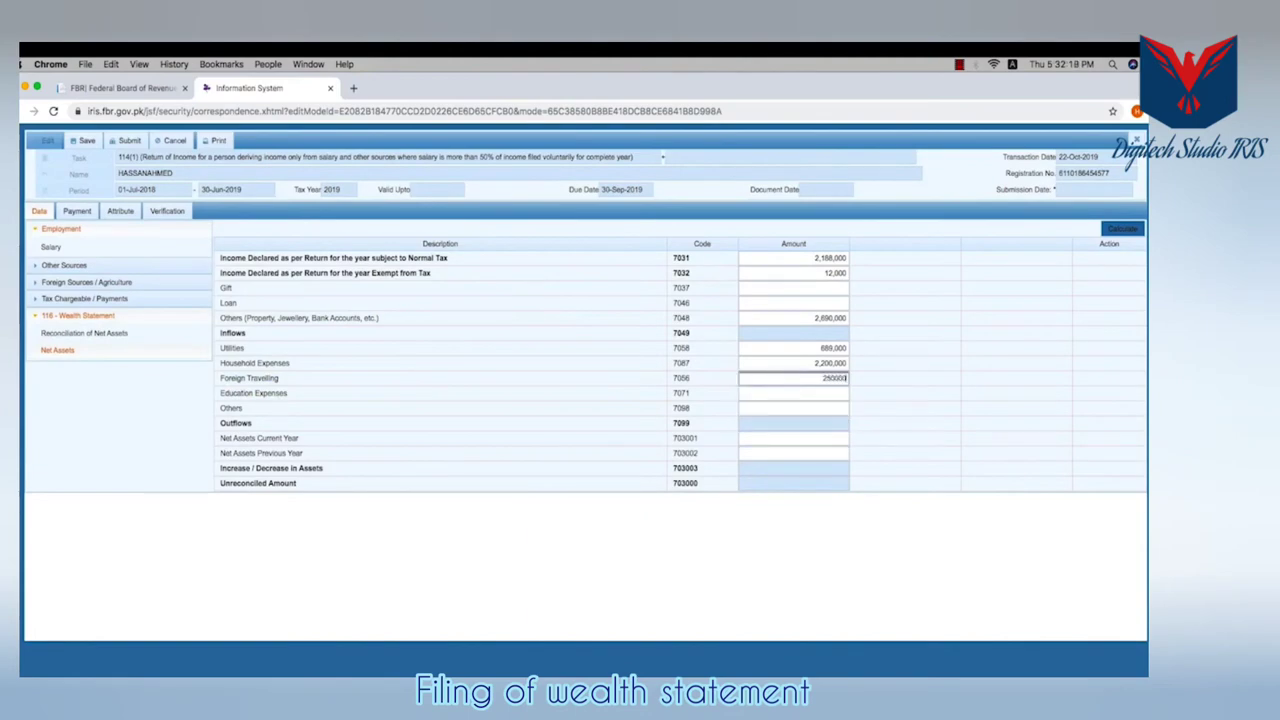
left_click(861, 391)
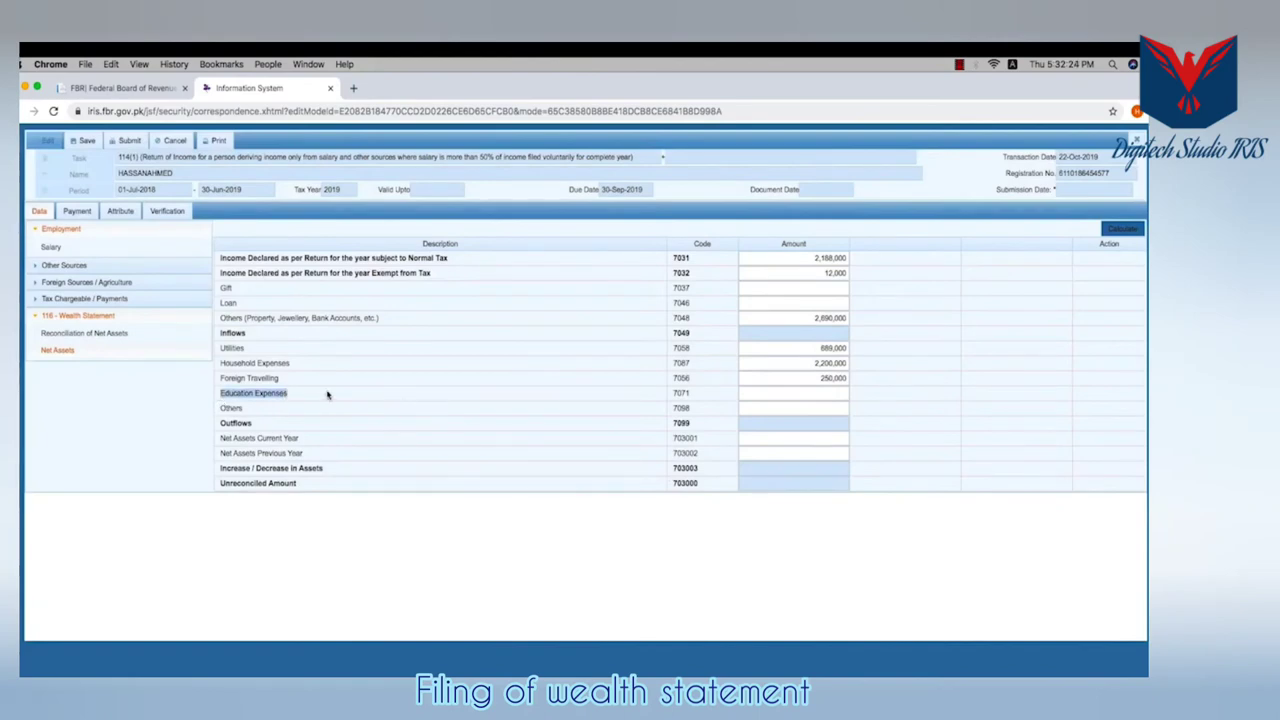
type("3850000")
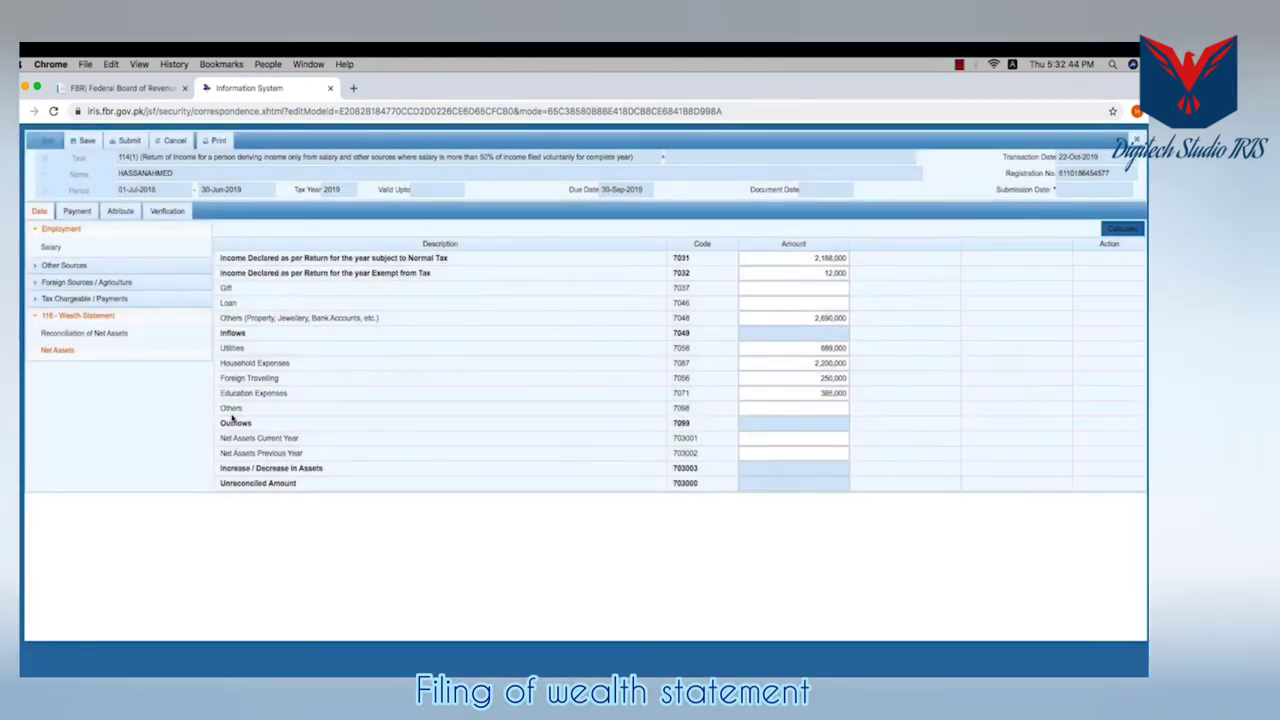
- Enter 510,000 as Others under outflows (code 7098)
left_click_drag(222, 408, 248, 411)
left_click(832, 408)
left_click(832, 408)
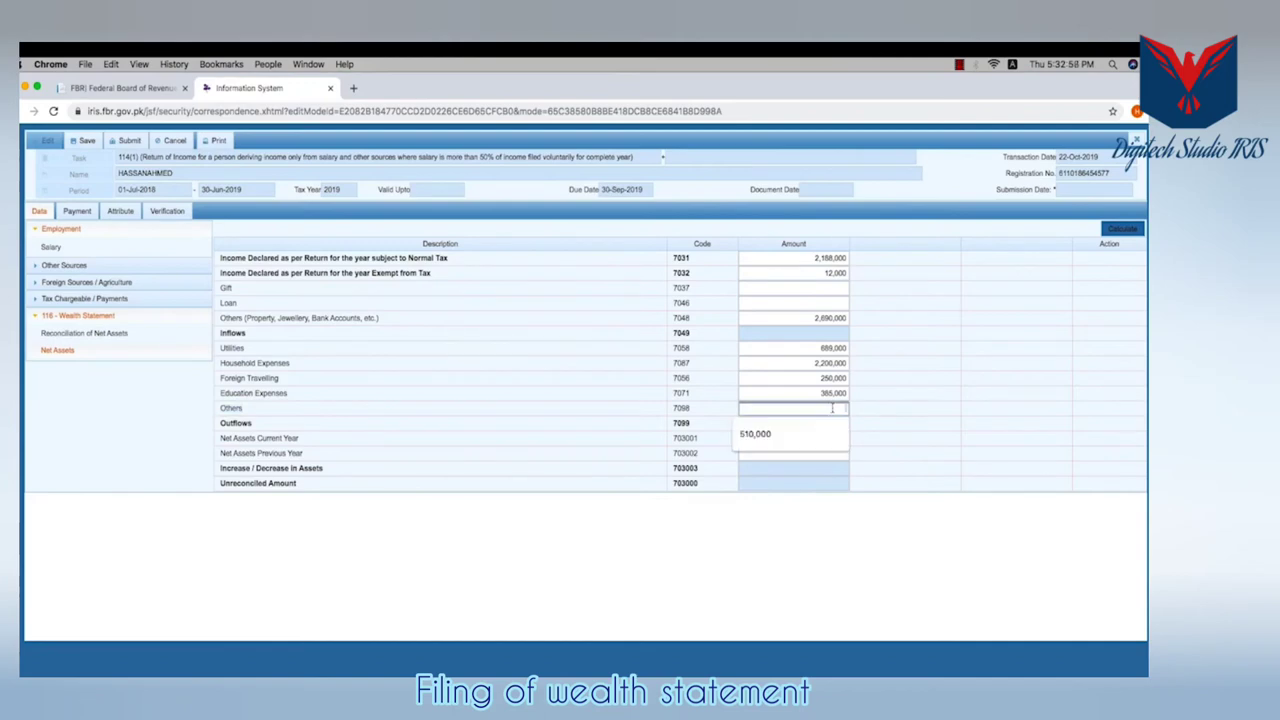
type("510,000")
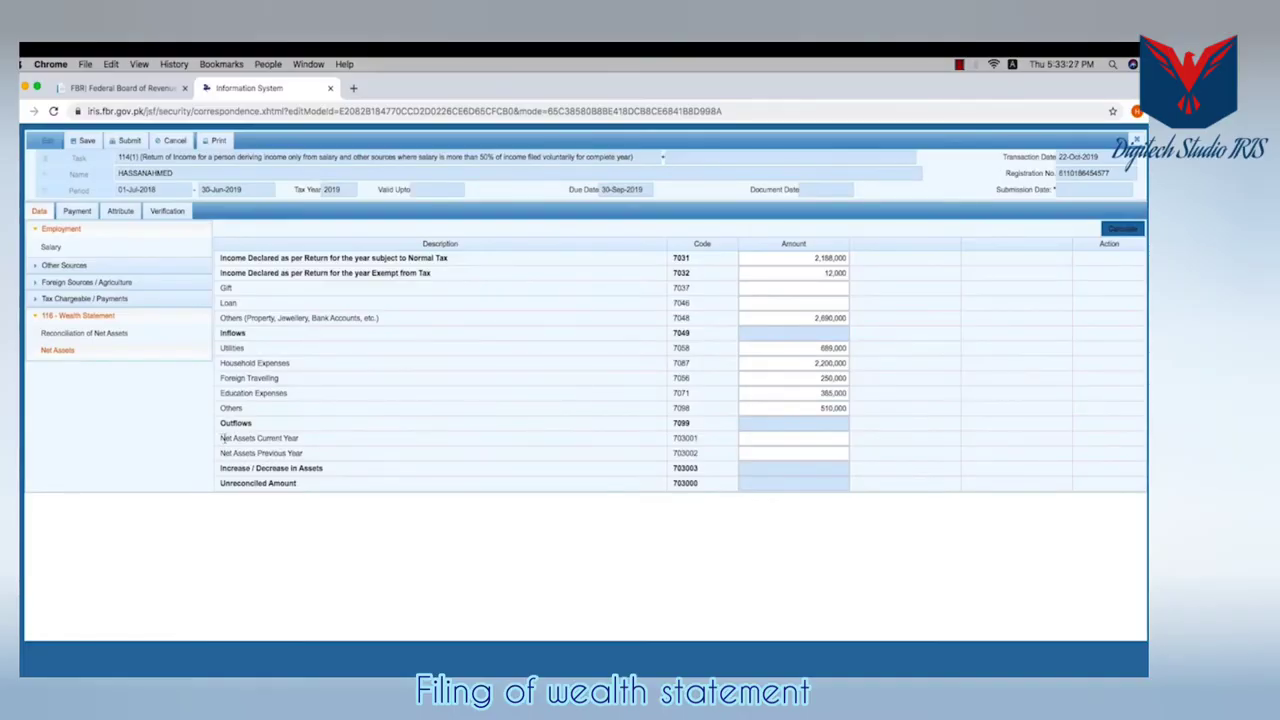
- Set Net Assets Current Year (code 703001) to 2,690,000
left_click_drag(222, 438, 313, 443)
left_click(315, 442)
left_click(766, 440)
type("2690000")
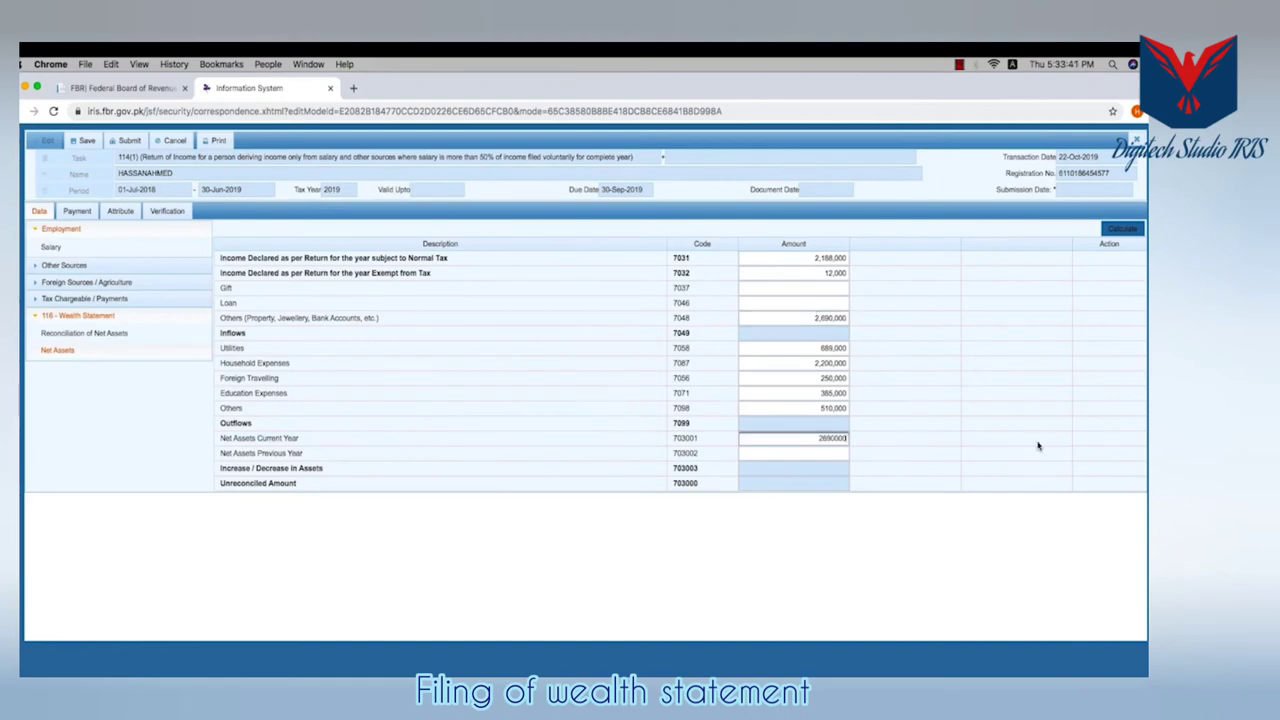
left_click(925, 456)
- Set Net Assets Previous Year (code 703002) to 1,834,000 and calculate the reconciliation totals
left_click_drag(220, 455, 313, 456)
left_click(313, 456)
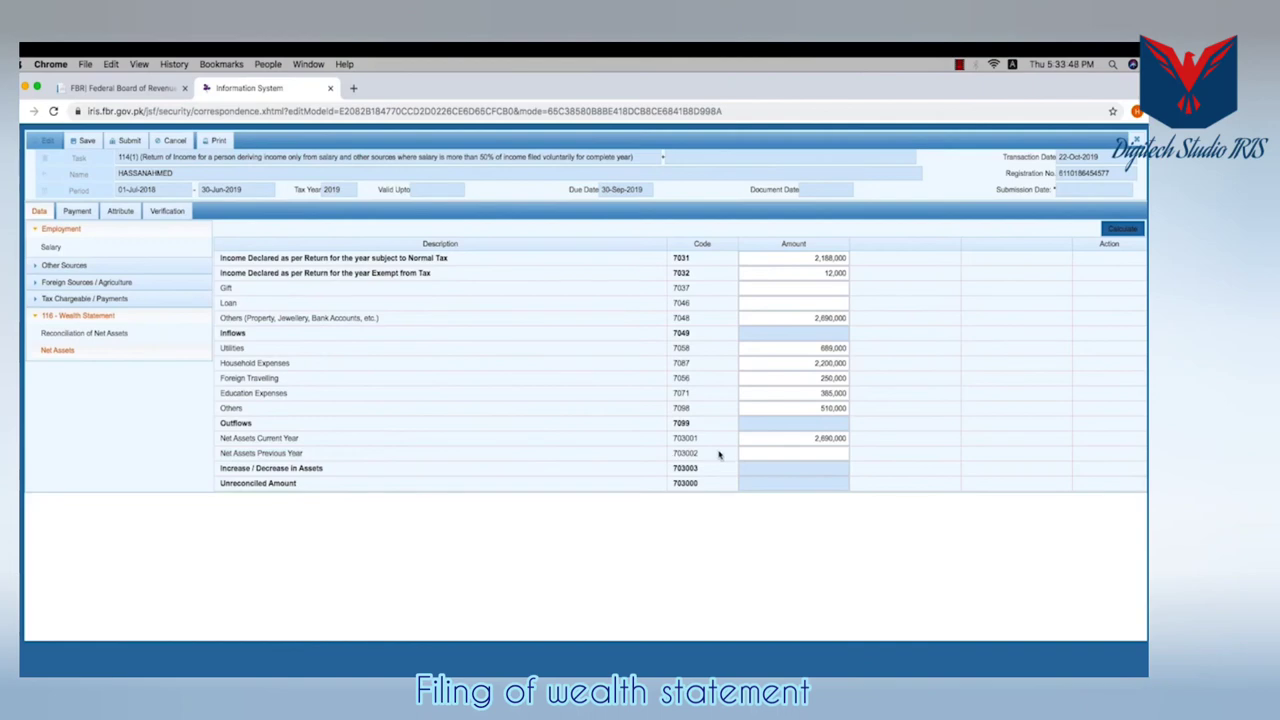
left_click(831, 453)
type("1834000")
left_click(882, 451)
left_click(1114, 231)
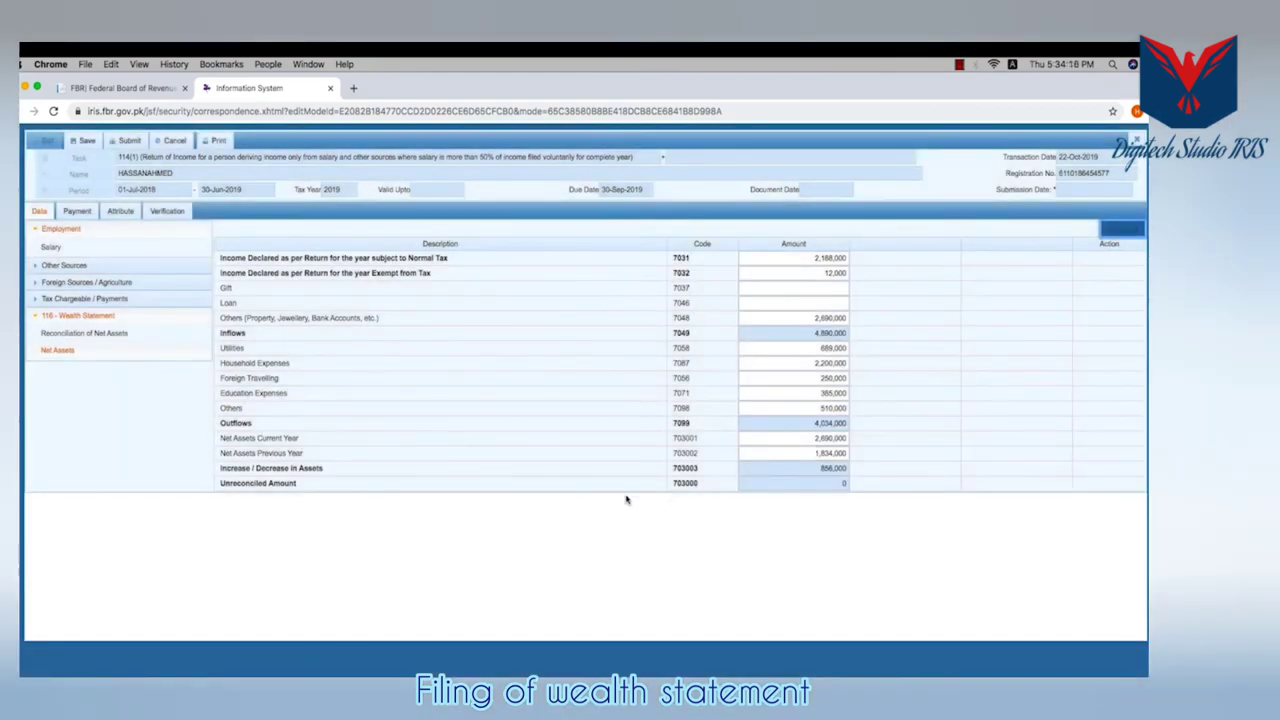
- Check the Unreconciled Amount (code 703000) of the net assets reconciliation
left_click_drag(219, 484, 308, 487)
left_click(318, 488)
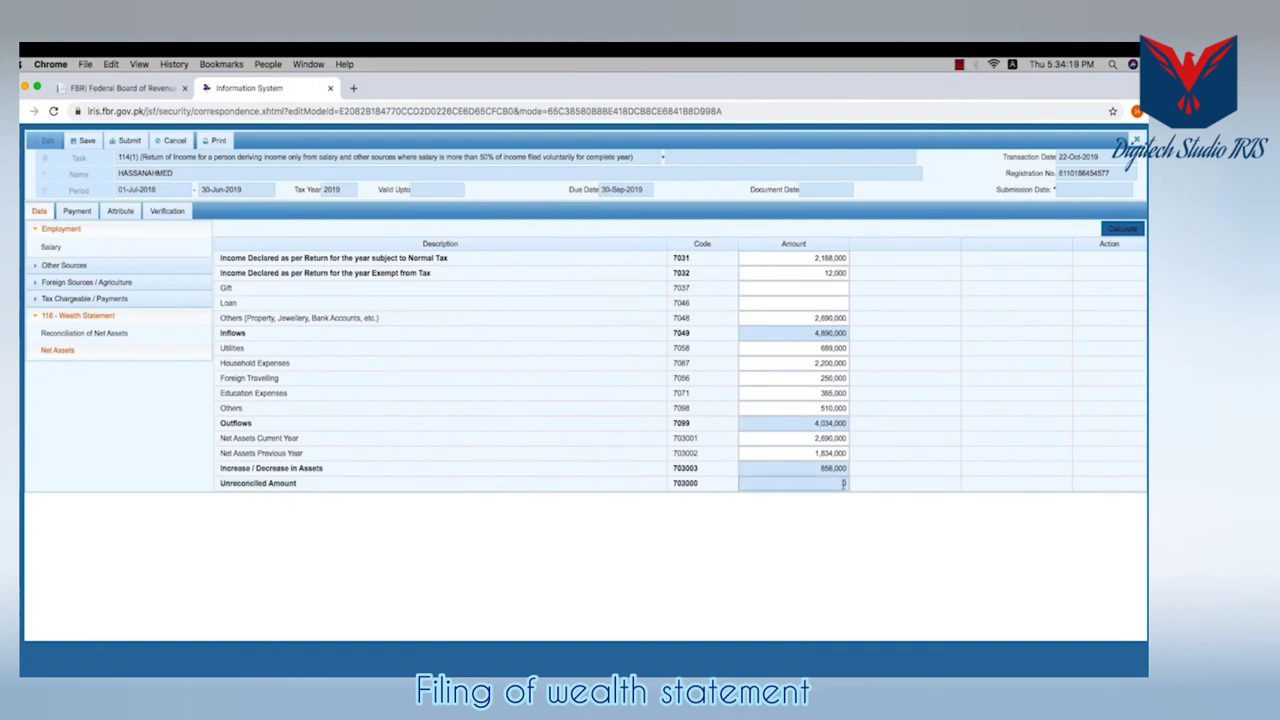
left_click(843, 483)
left_click(857, 486)
left_click(845, 483)
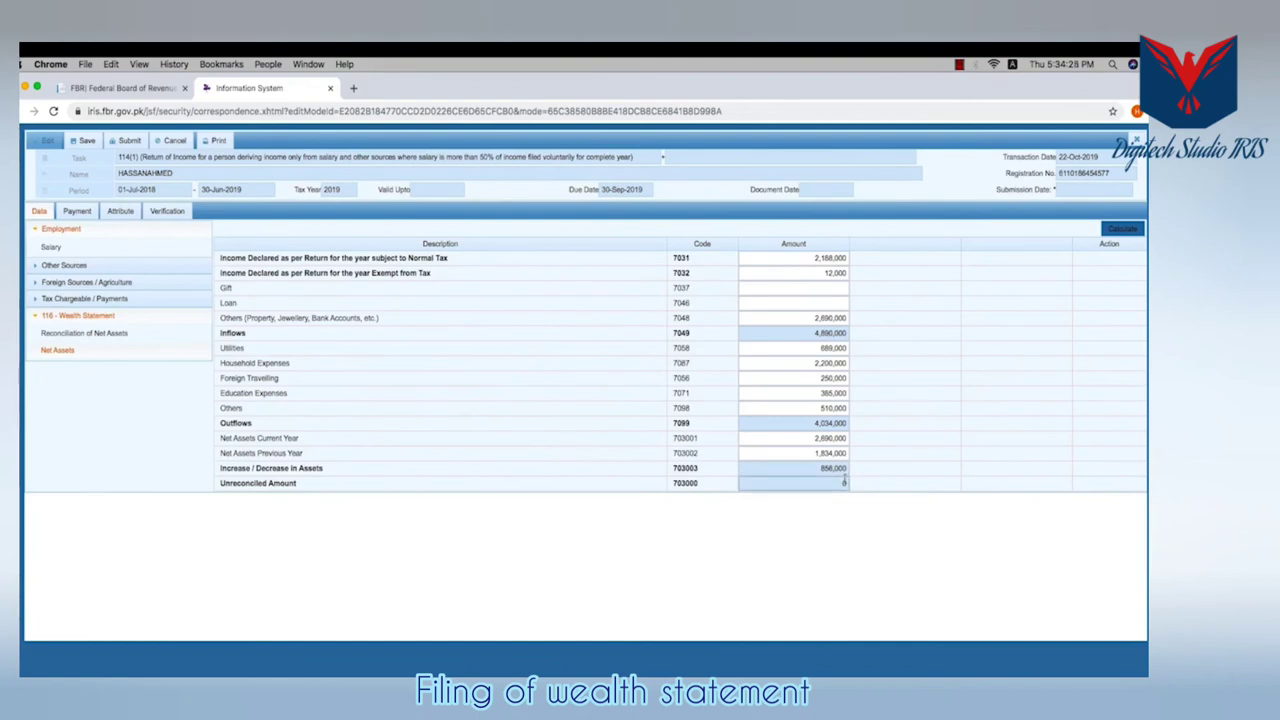
- Review the return's adjustable tax, other sources receipts and salary entries
left_click(60, 299)
left_click(62, 366)
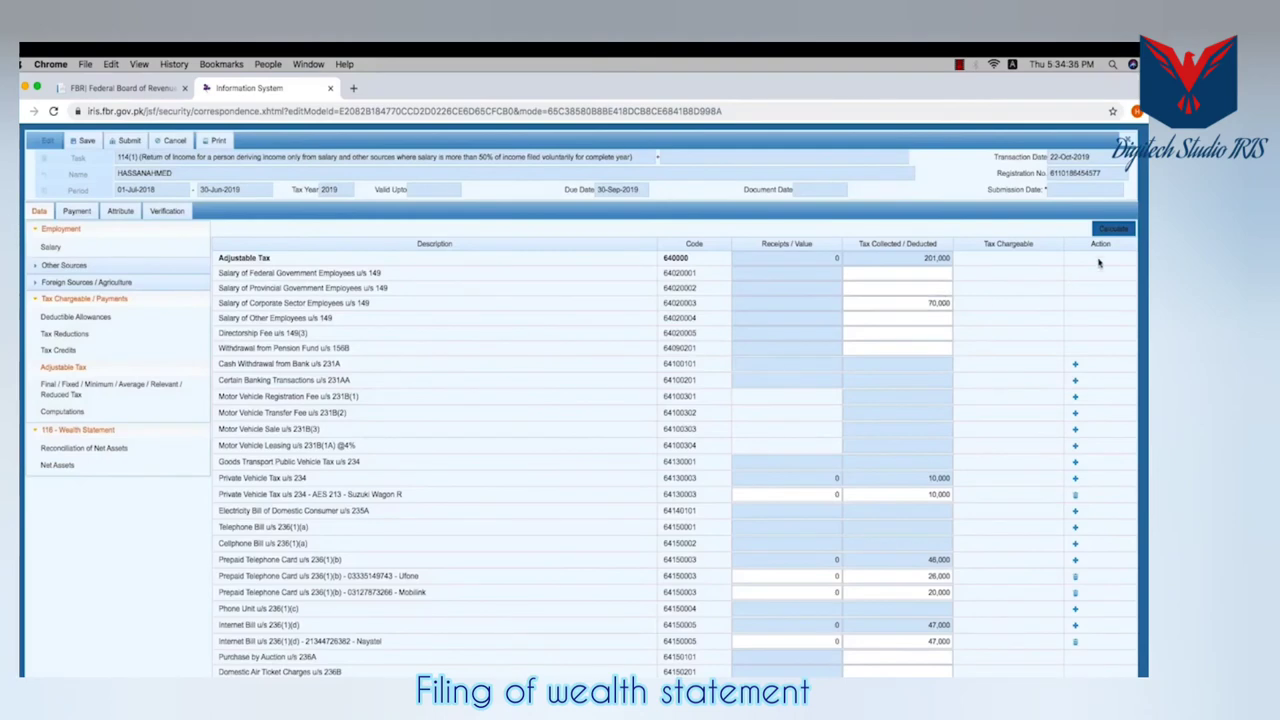
scroll(33, 252, "down", 3)
scroll(33, 252, "up", 2)
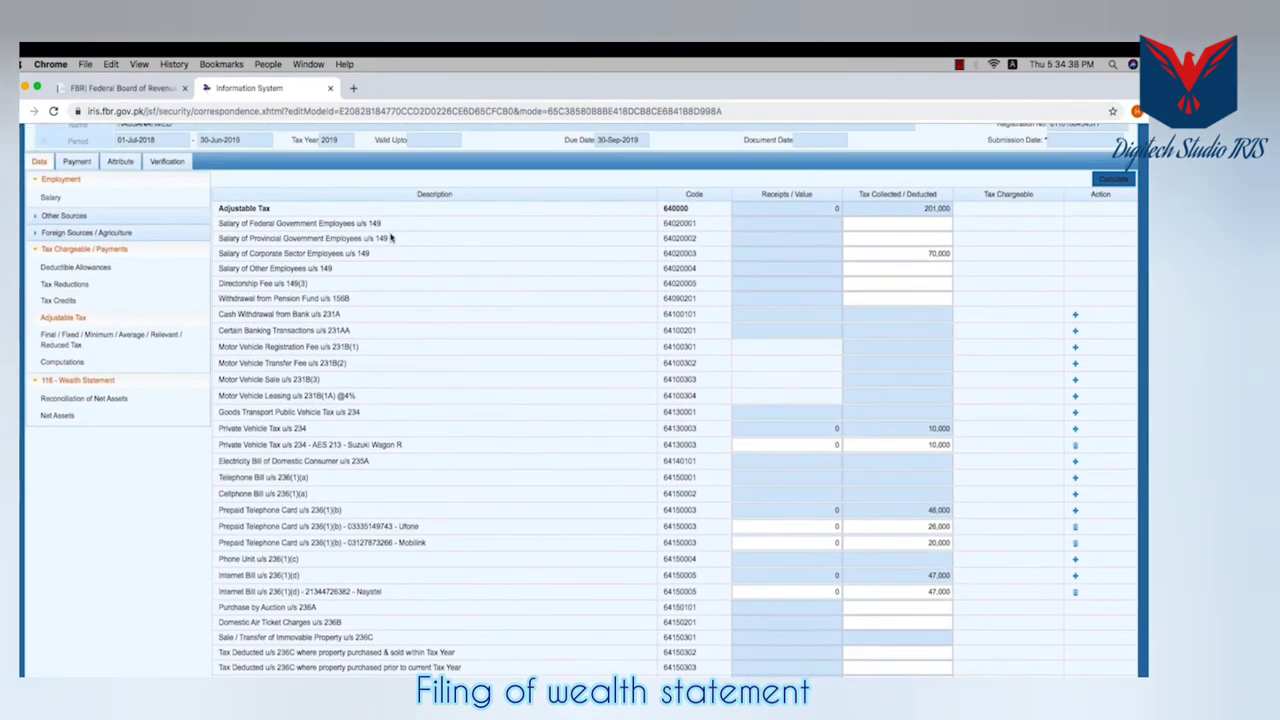
left_click(33, 252)
left_click(36, 216)
left_click(55, 236)
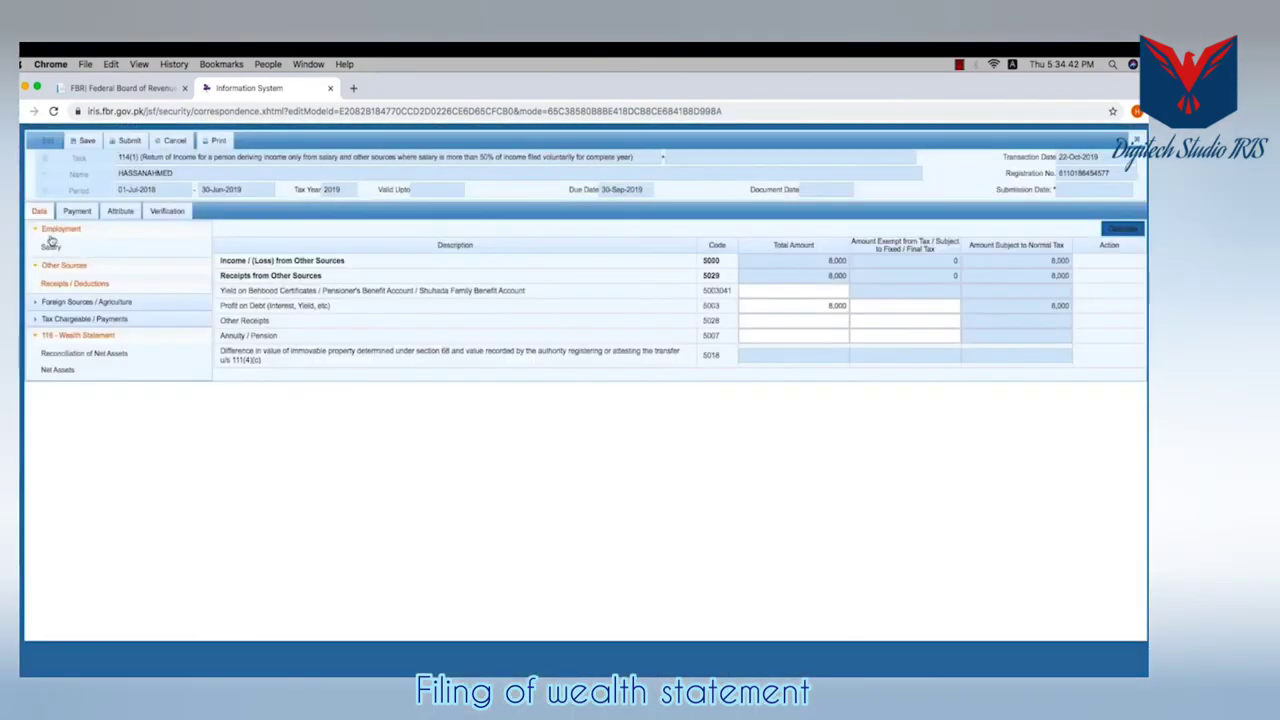
left_click(50, 246)
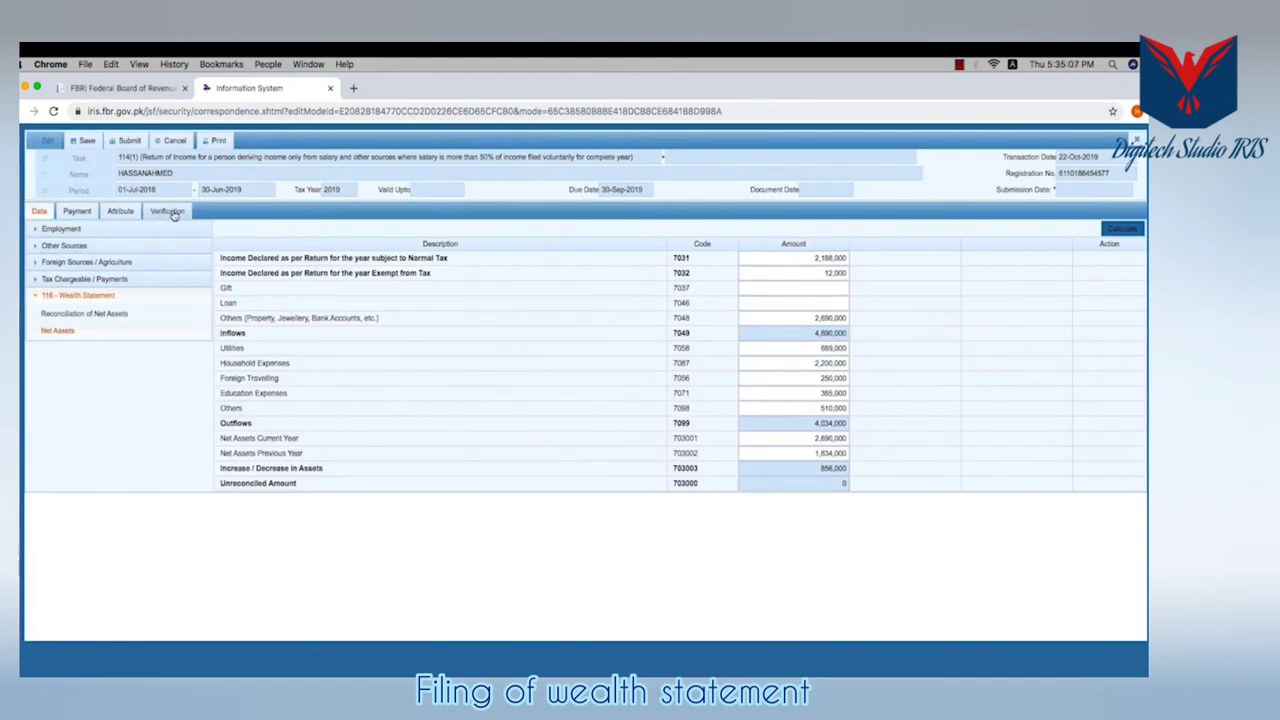
- Open the verification declaration of the return
left_click(173, 214)
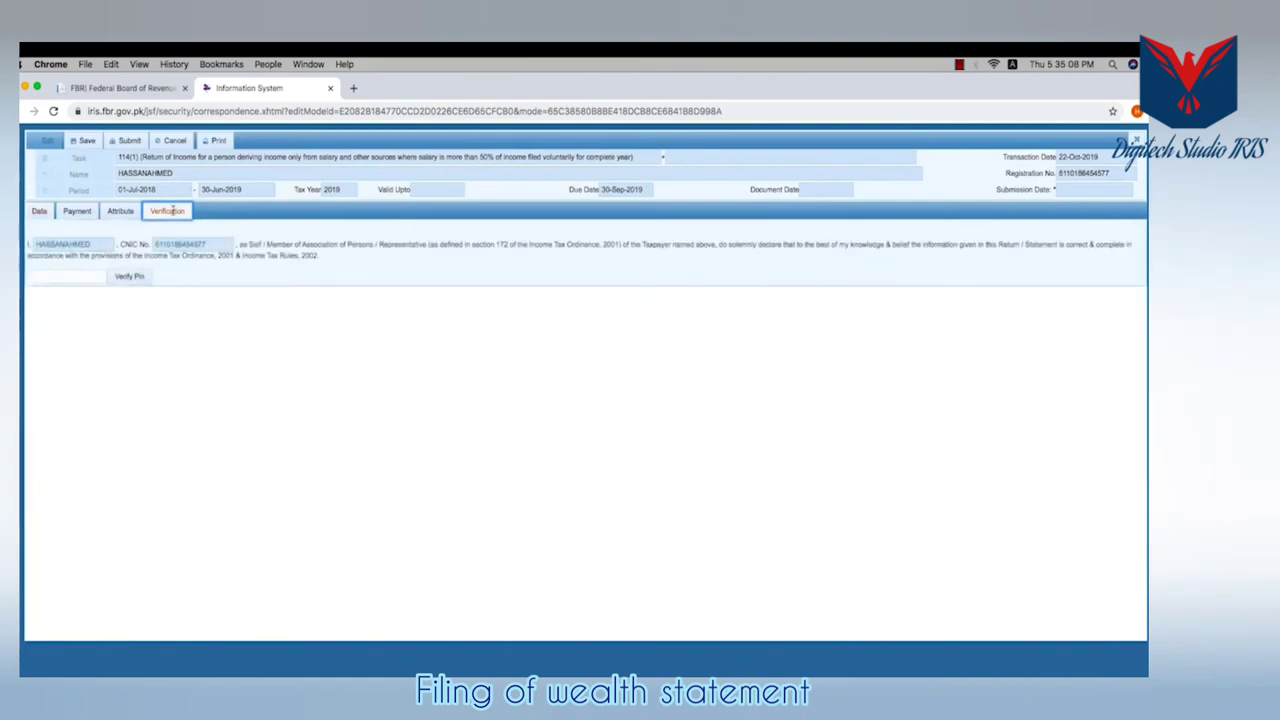